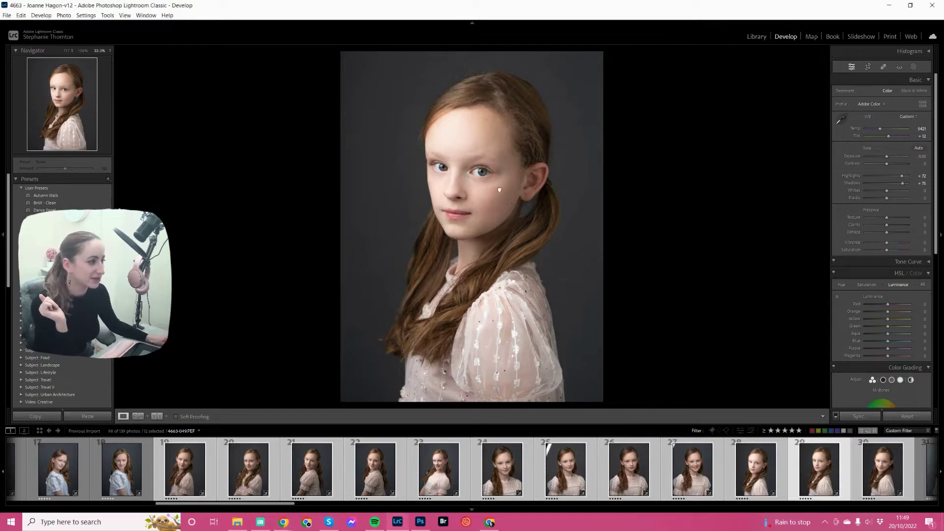
Create a people mask covering only Person 1's iris and pupil in the girl's portrait
{"action": "left_click", "coordinate": [415, 211]}
{"action": "left_click_drag", "start_coordinate": [411, 138], "coordinate": [405, 199]}
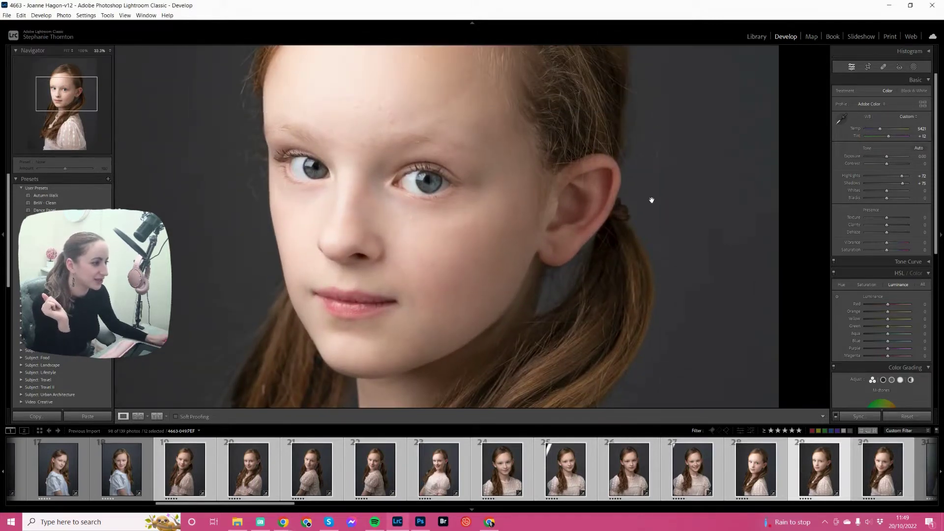
{"action": "left_click_drag", "start_coordinate": [582, 268], "coordinate": [600, 274]}
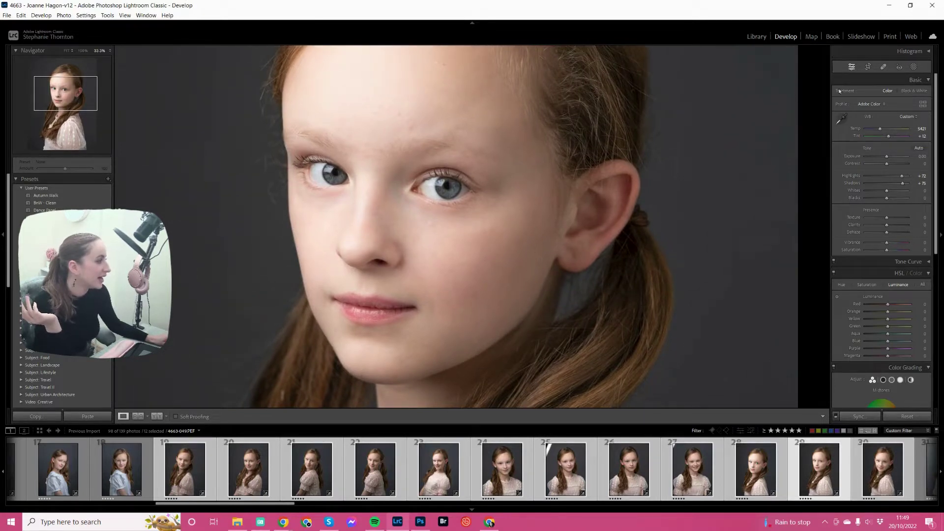
{"action": "left_click", "coordinate": [913, 67]}
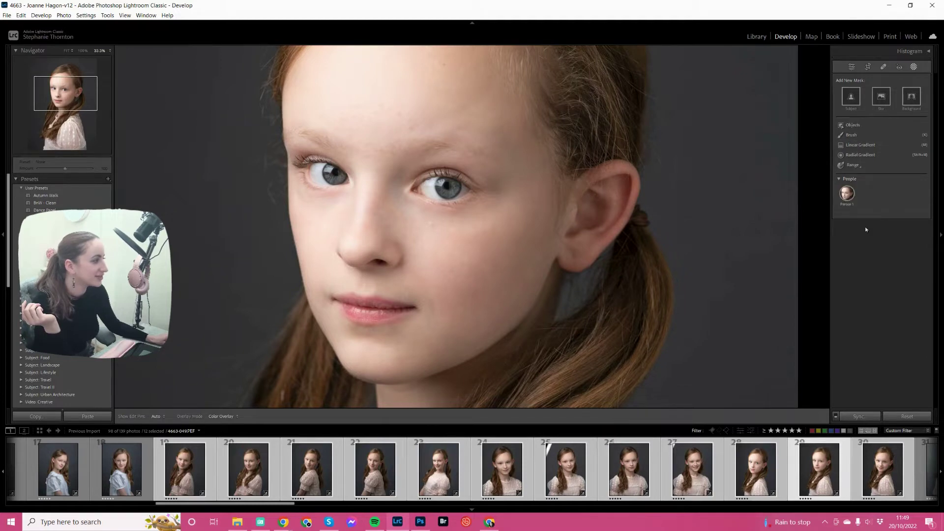
{"action": "mouse_move", "coordinate": [854, 192]}
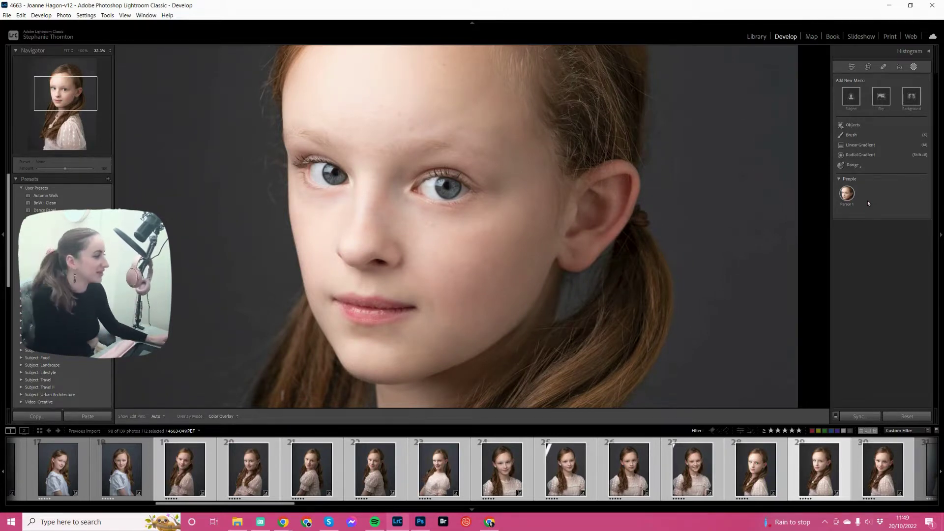
{"action": "left_click", "coordinate": [847, 193]}
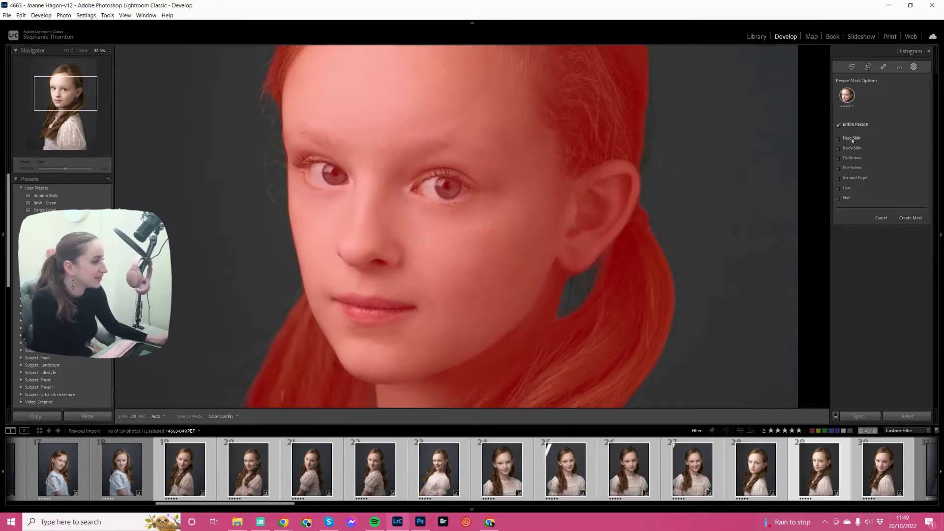
{"action": "mouse_move", "coordinate": [852, 140]}
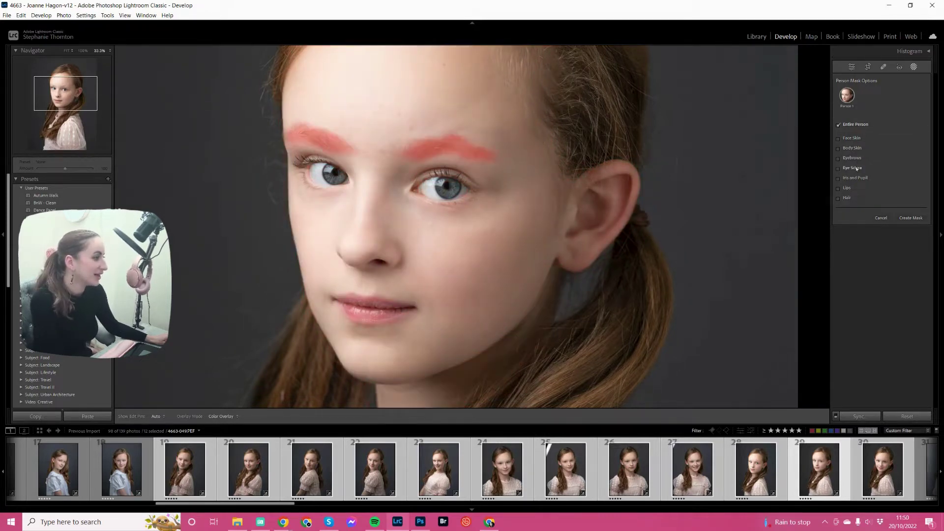
{"action": "mouse_move", "coordinate": [849, 173]}
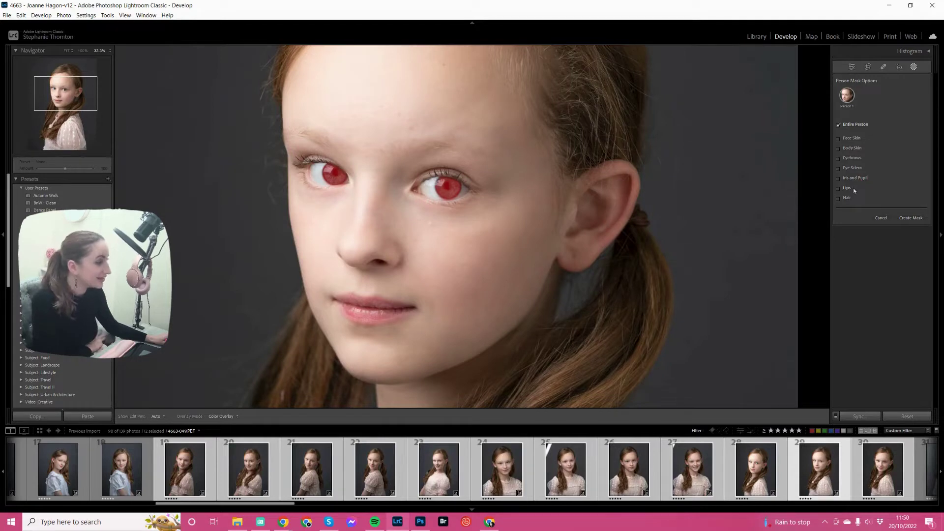
{"action": "mouse_move", "coordinate": [848, 202]}
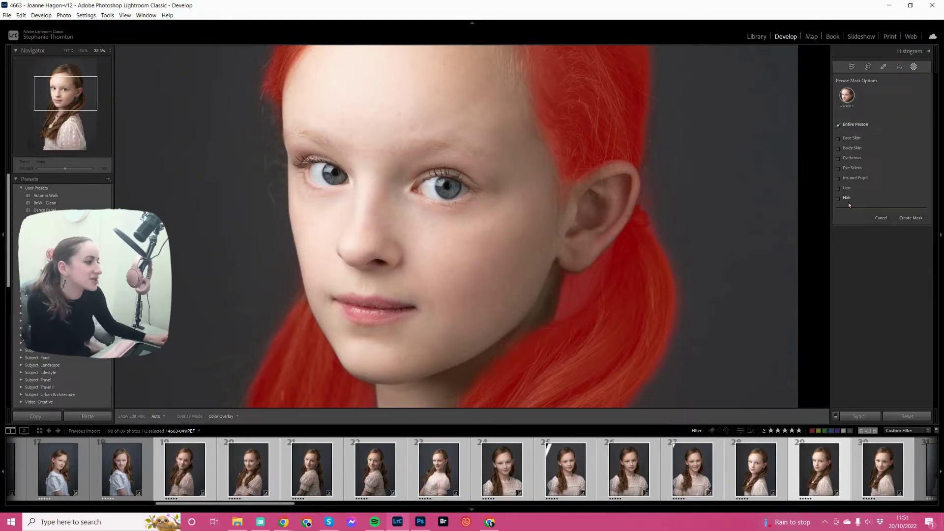
{"action": "left_click", "coordinate": [857, 178]}
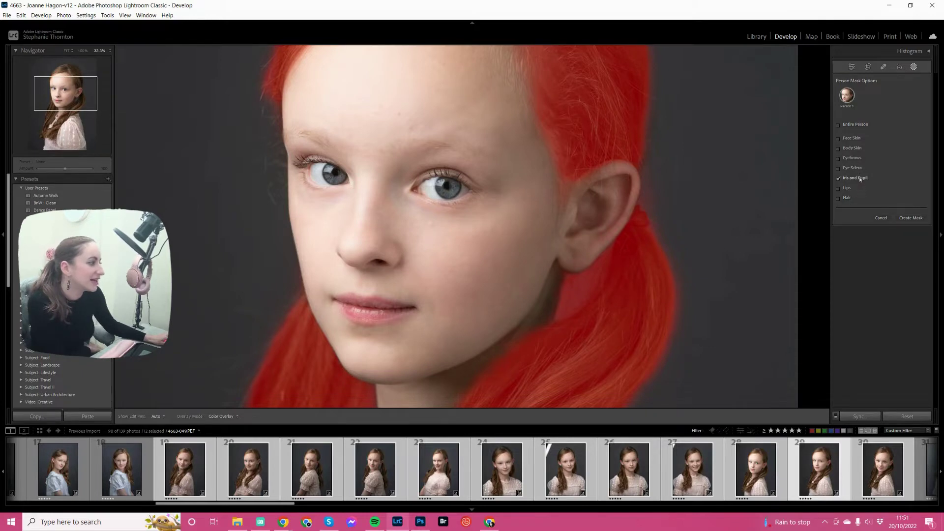
{"action": "left_click", "coordinate": [910, 219]}
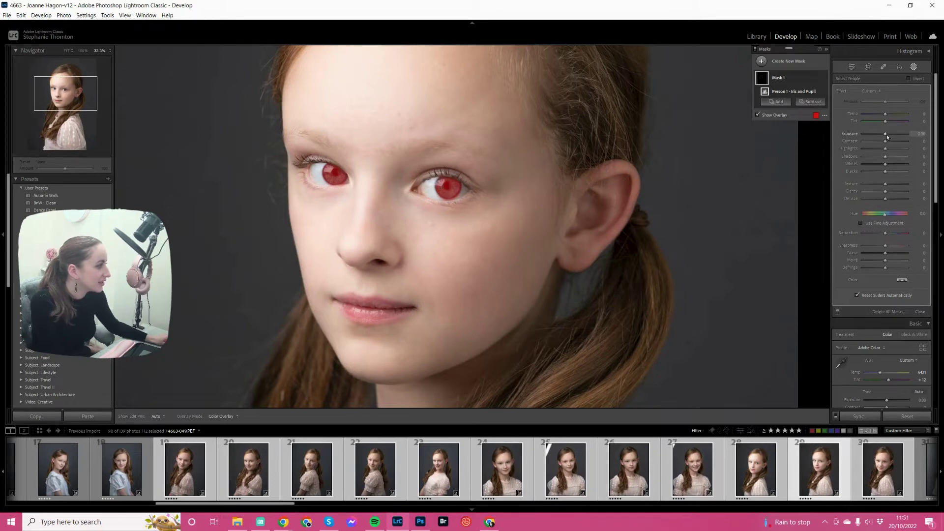
Set the iris and pupil mask's exposure to 0.84 and its contrast to about 40
{"action": "left_click_drag", "start_coordinate": [889, 136], "coordinate": [892, 133]}
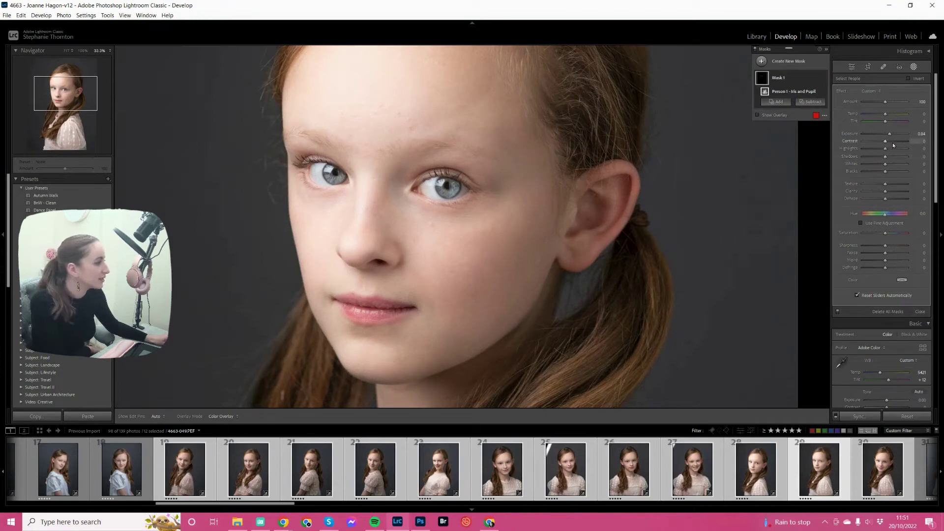
{"action": "left_click_drag", "start_coordinate": [893, 143], "coordinate": [894, 140]}
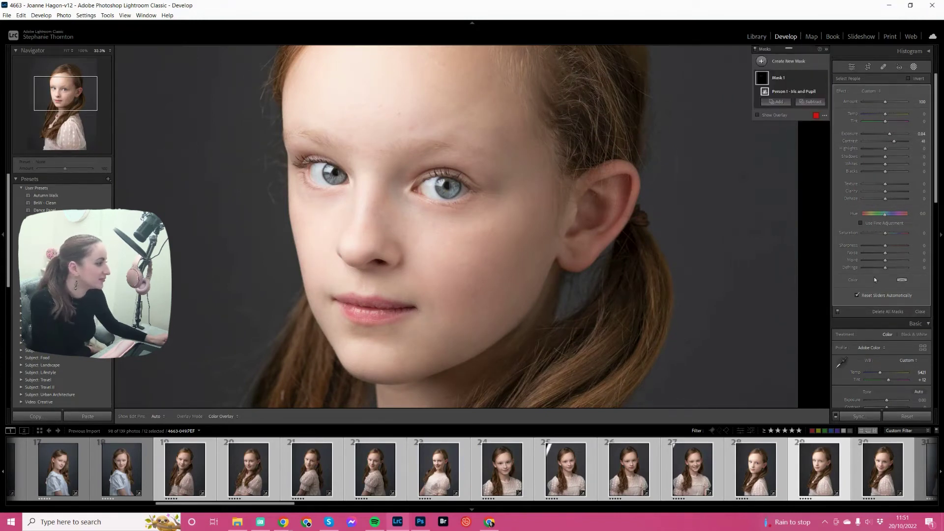
{"action": "mouse_move", "coordinate": [885, 245]}
{"action": "left_mouse_down"}
{"action": "mouse_move", "coordinate": [917, 247]}
{"action": "mouse_move", "coordinate": [885, 247]}
{"action": "left_mouse_up"}
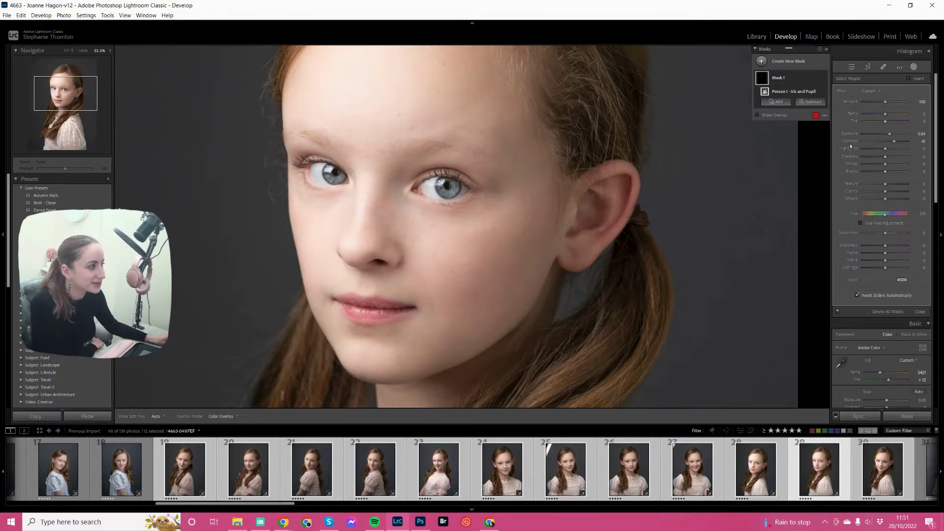
Try a warmer colour temperature on the iris and pupil mask
{"action": "left_click_drag", "start_coordinate": [883, 116], "coordinate": [903, 115]}
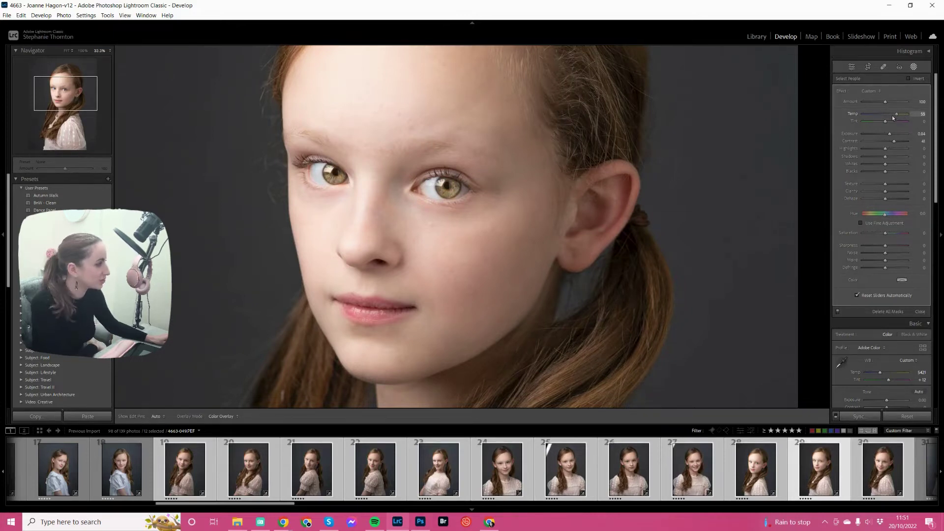
{"action": "left_click_drag", "start_coordinate": [892, 118], "coordinate": [890, 117]}
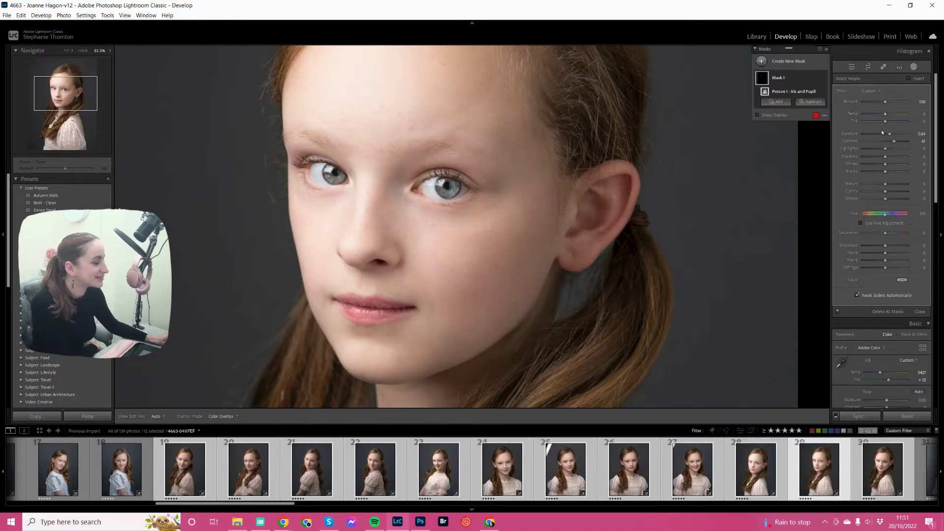
Compare the eyes before and after by toggling the iris and pupil mask's visibility
{"action": "mouse_move", "coordinate": [826, 78]}
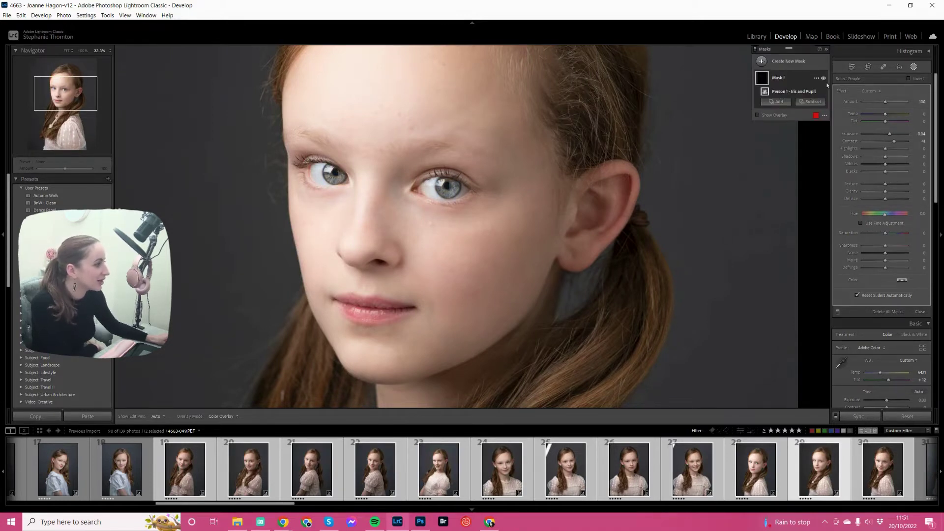
{"action": "left_click", "coordinate": [823, 78]}
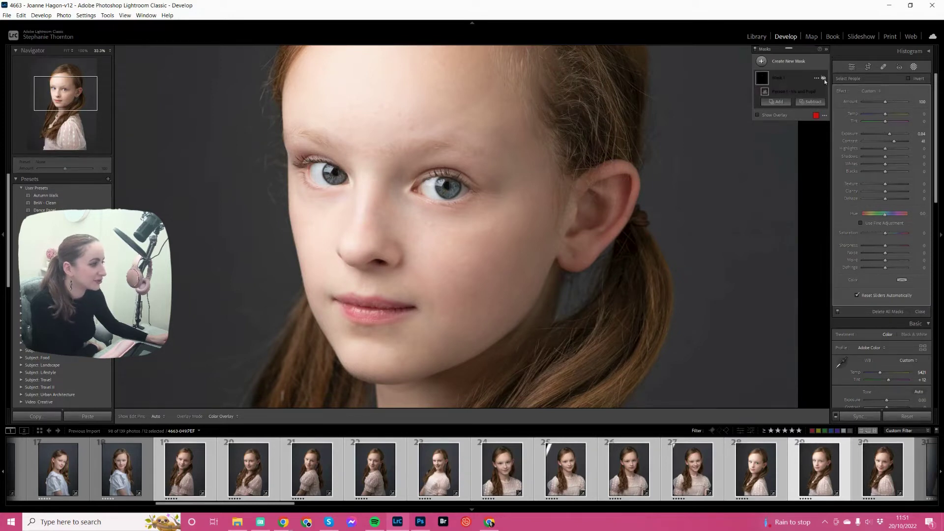
{"action": "left_click", "coordinate": [823, 79]}
{"action": "left_click", "coordinate": [823, 78]}
{"action": "left_click", "coordinate": [824, 78]}
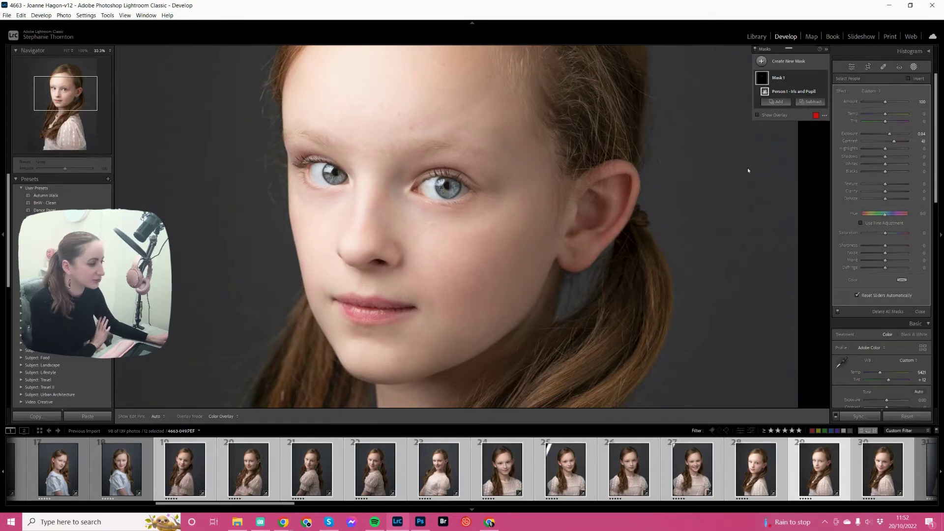
Synchronize only the masking settings, including Mask 1, to the selected photos
{"action": "left_click", "coordinate": [868, 418]}
{"action": "left_click", "coordinate": [395, 319]}
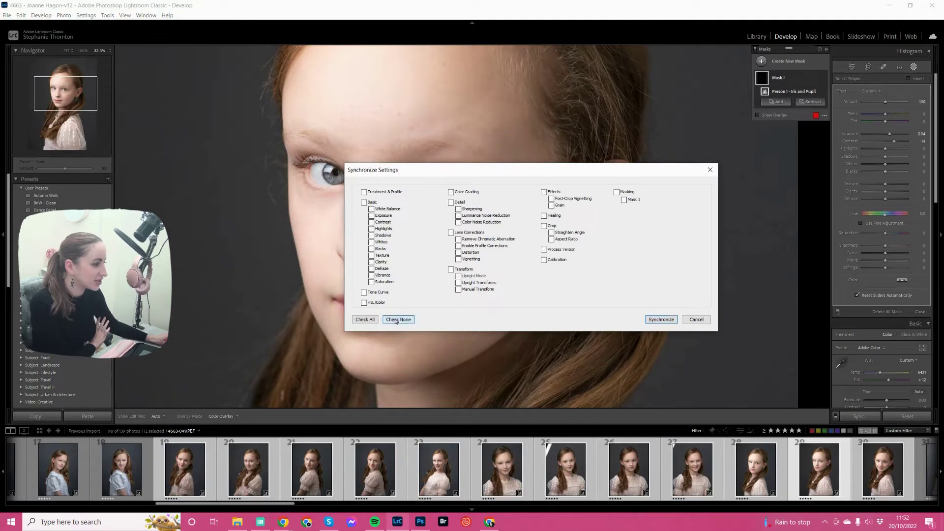
{"action": "left_click", "coordinate": [617, 192]}
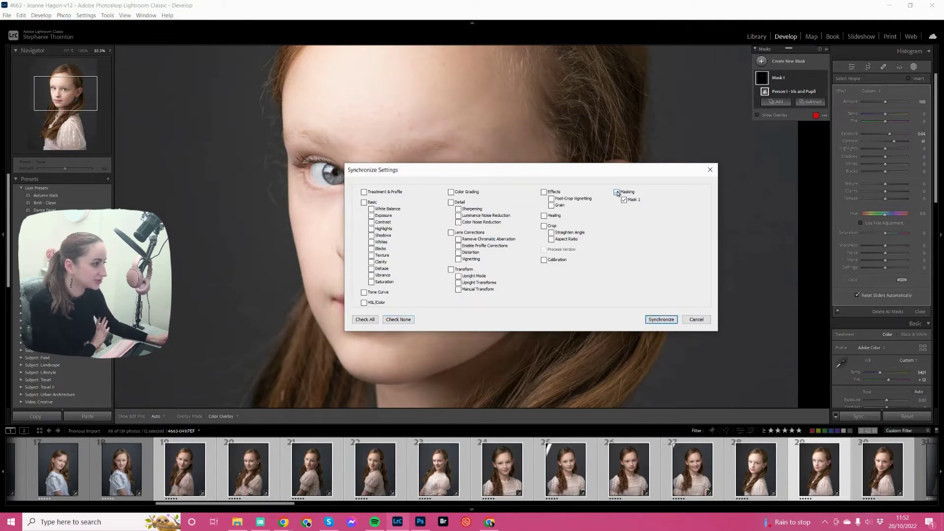
{"action": "left_click", "coordinate": [660, 319]}
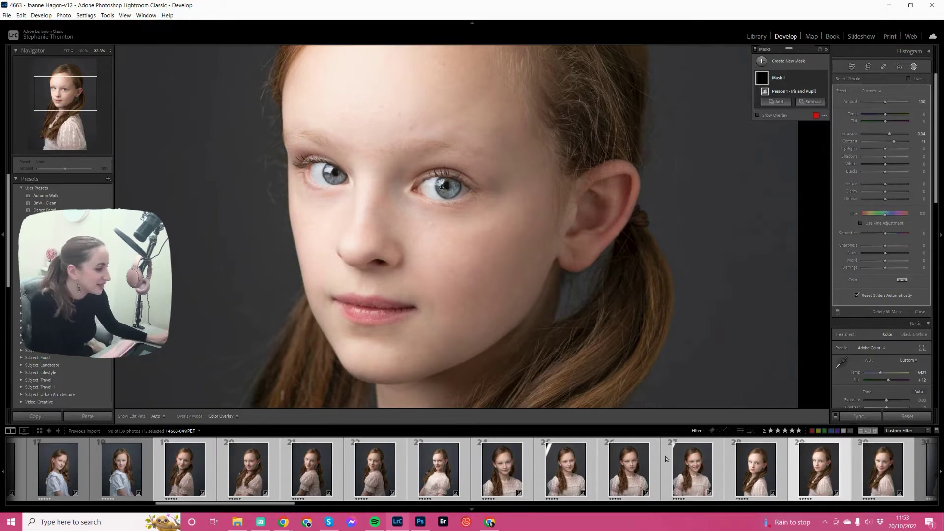
Check the synced eye mask on photos 27, 24 and 28, toggling its visibility on photo 24
{"action": "left_click", "coordinate": [685, 471]}
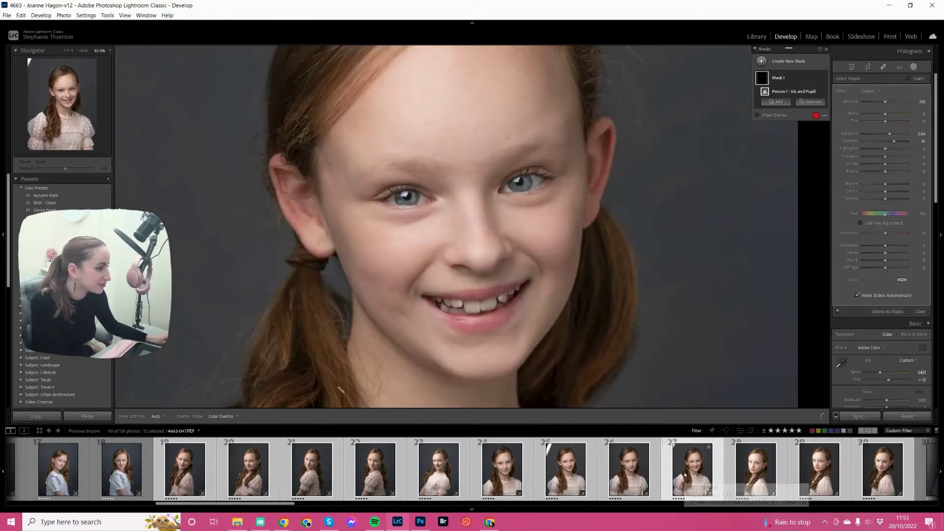
{"action": "left_click", "coordinate": [503, 474]}
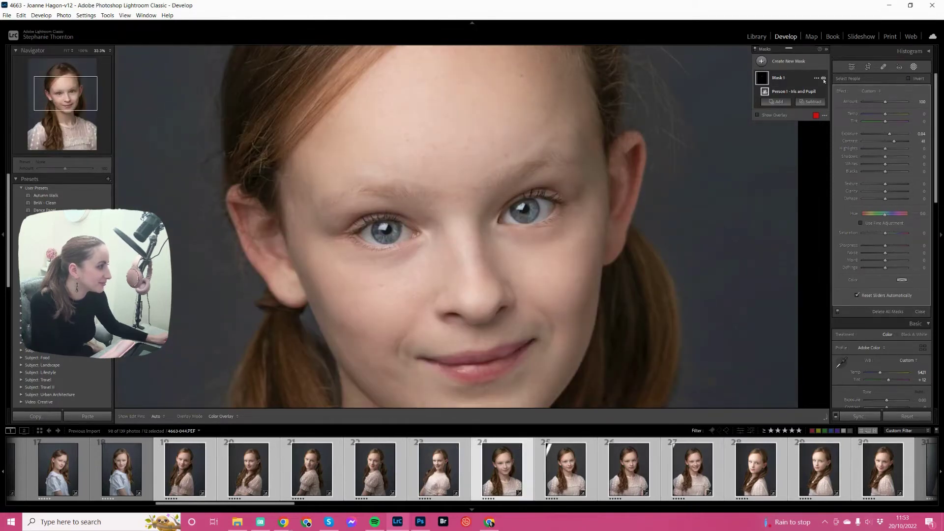
{"action": "left_click", "coordinate": [823, 78]}
{"action": "left_click", "coordinate": [824, 79]}
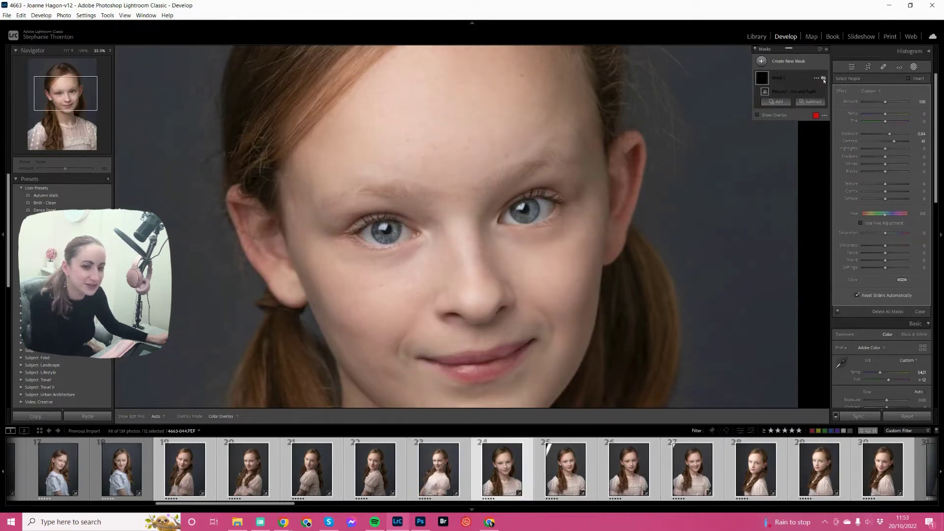
{"action": "left_click", "coordinate": [770, 464]}
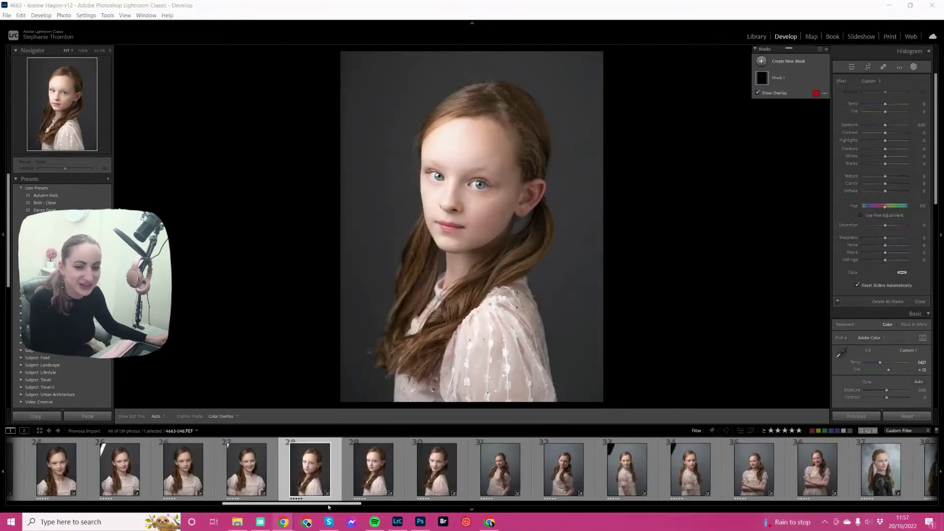
Open photo 88 of the girl with loose hair in a black dress and create a mask of Person 1's hair
{"action": "left_click_drag", "start_coordinate": [329, 507], "coordinate": [825, 516]}
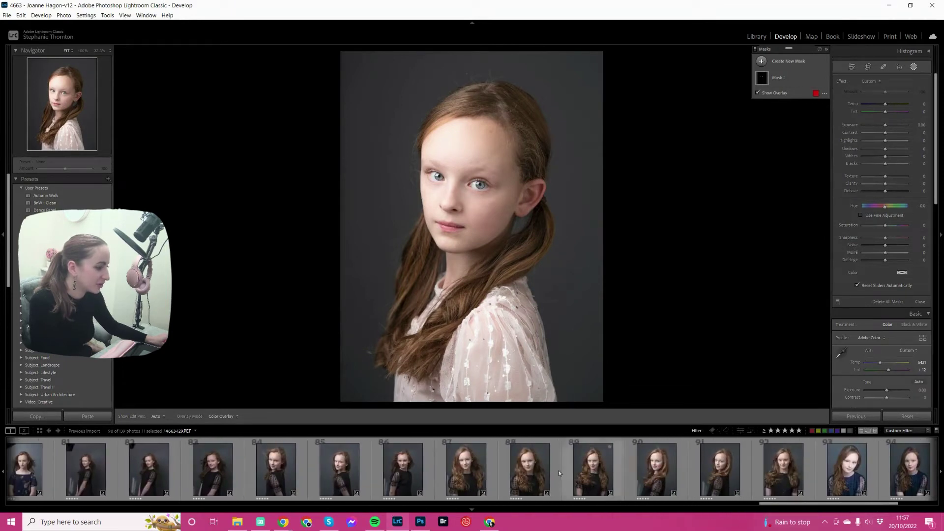
{"action": "left_click", "coordinate": [518, 472]}
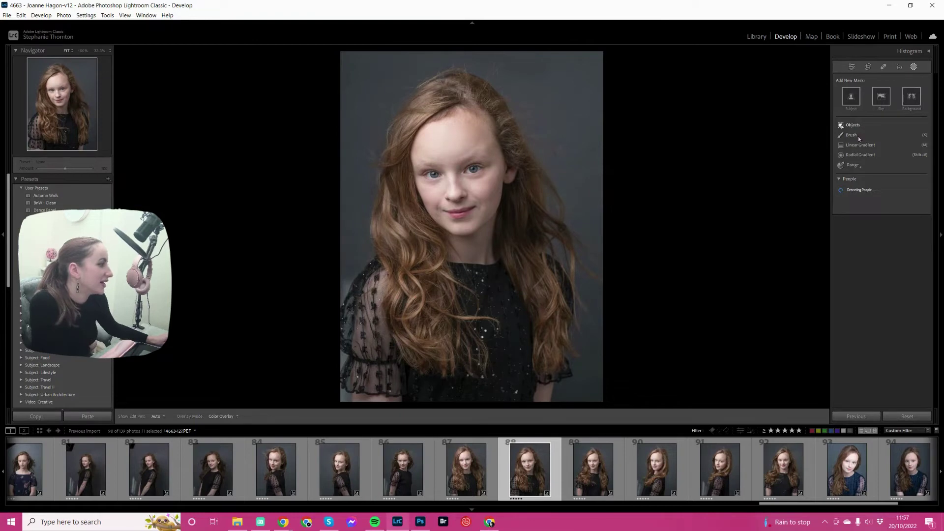
{"action": "left_click", "coordinate": [847, 194]}
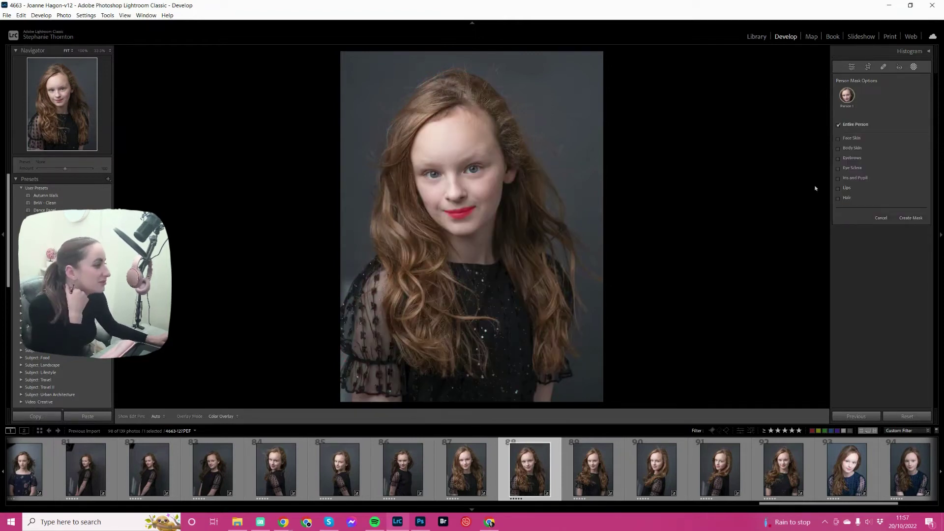
{"action": "left_click", "coordinate": [846, 198]}
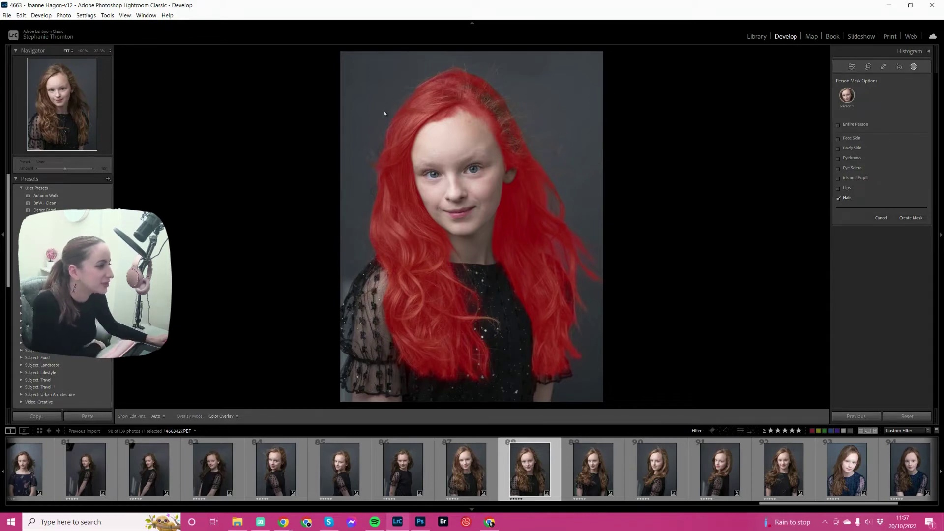
{"action": "left_click", "coordinate": [910, 218]}
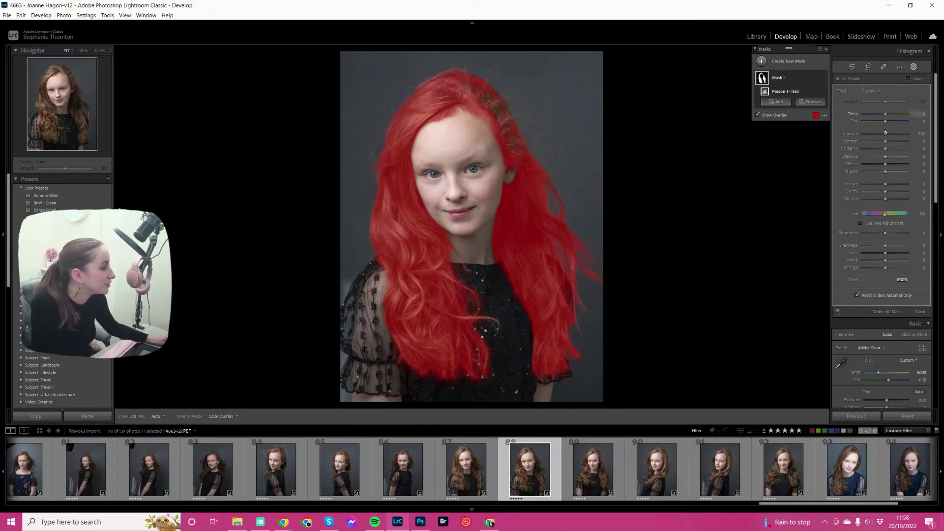
Try lightening the masked hair with an exposure of 2.25
{"action": "mouse_move", "coordinate": [885, 134]}
{"action": "left_mouse_down"}
{"action": "mouse_move", "coordinate": [863, 135]}
{"action": "mouse_move", "coordinate": [897, 136]}
{"action": "left_mouse_up"}
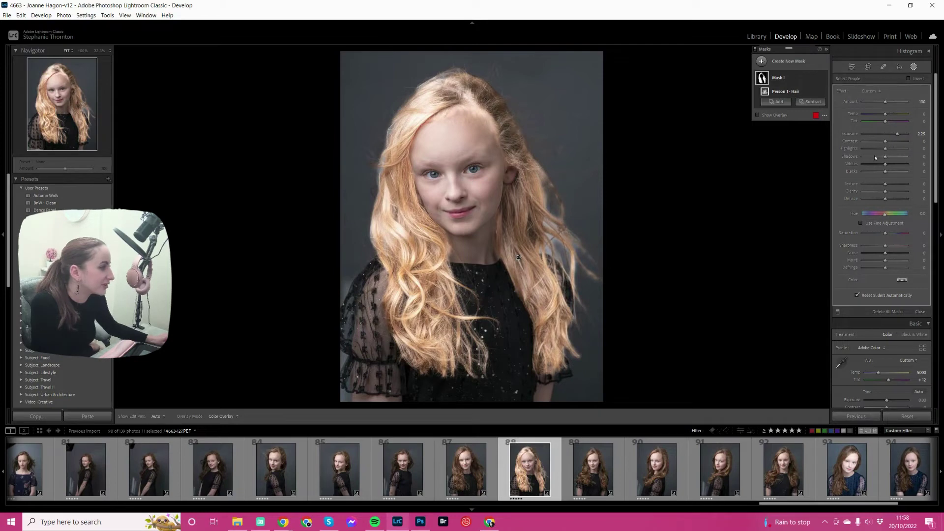
{"action": "left_click_drag", "start_coordinate": [897, 134], "coordinate": [884, 135]}
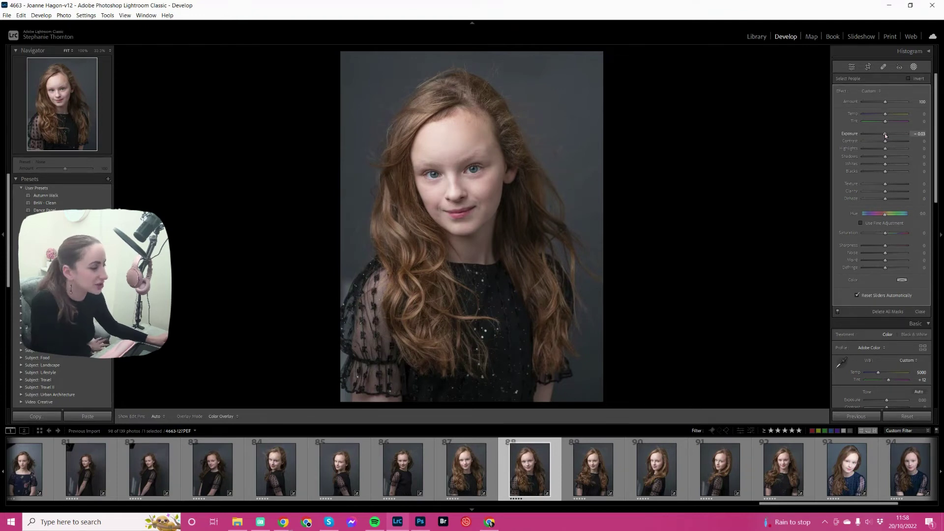
Set the hair mask's highlights to -53 and its shadows to 48
{"action": "left_click", "coordinate": [895, 149]}
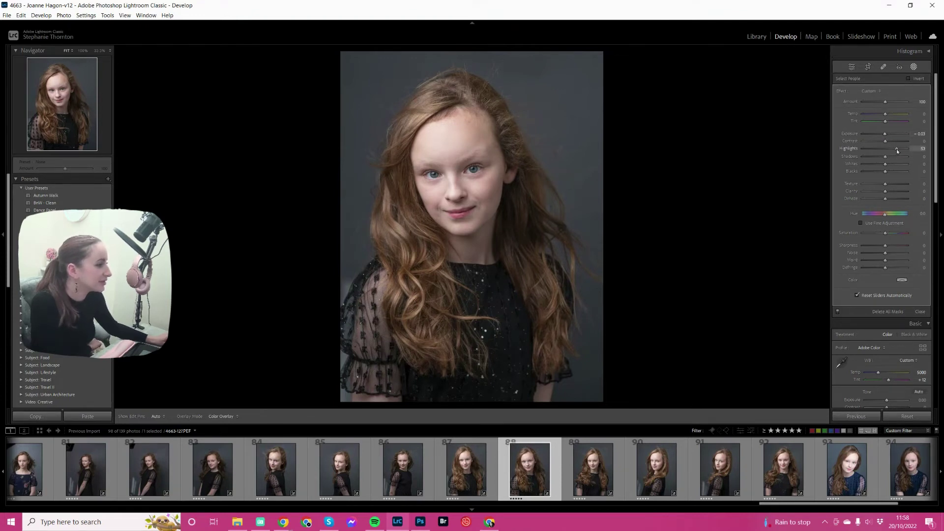
{"action": "mouse_move", "coordinate": [888, 149]}
{"action": "left_mouse_down"}
{"action": "mouse_move", "coordinate": [860, 151]}
{"action": "mouse_move", "coordinate": [878, 147]}
{"action": "left_mouse_up"}
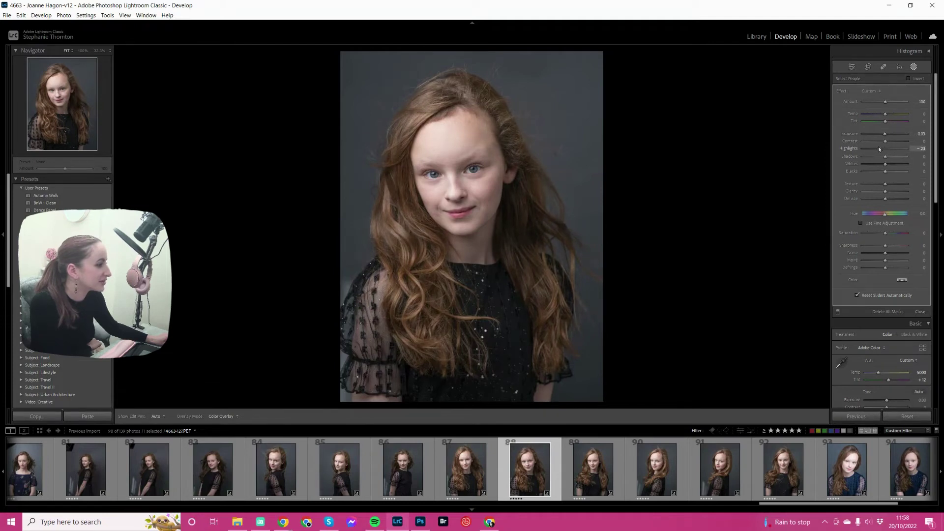
{"action": "left_click", "coordinate": [897, 156]}
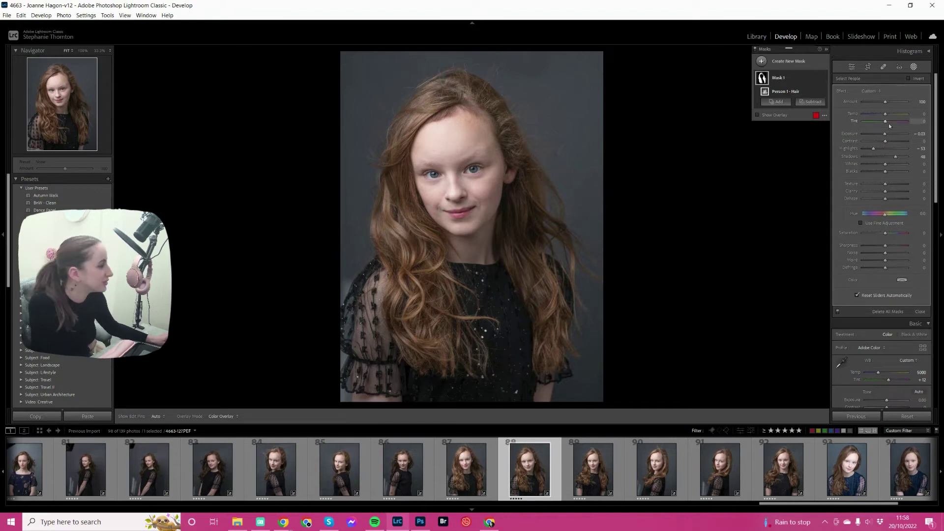
Try brightening the masked hair and shifting its temperature warmer and cooler, resetting the exposure and temperature to 0
{"action": "left_click_drag", "start_coordinate": [884, 134], "coordinate": [903, 131]}
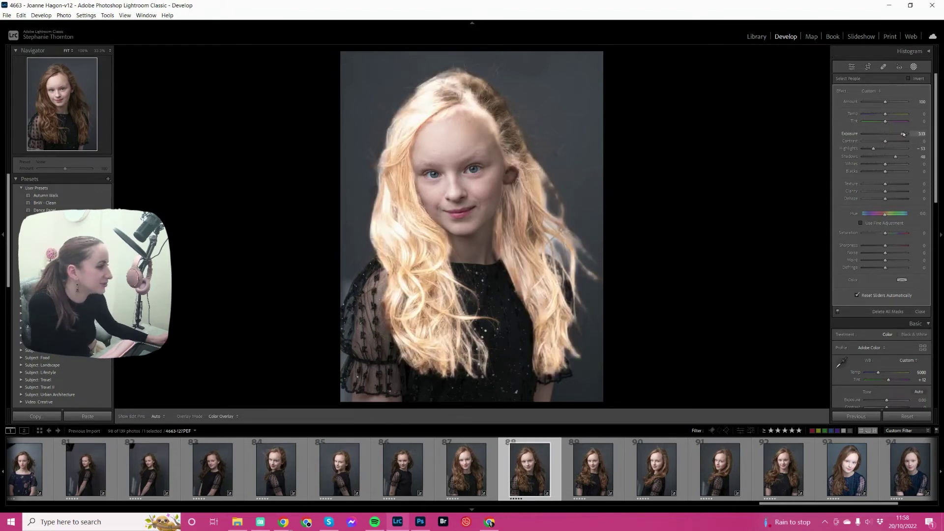
{"action": "double_click", "coordinate": [849, 133]}
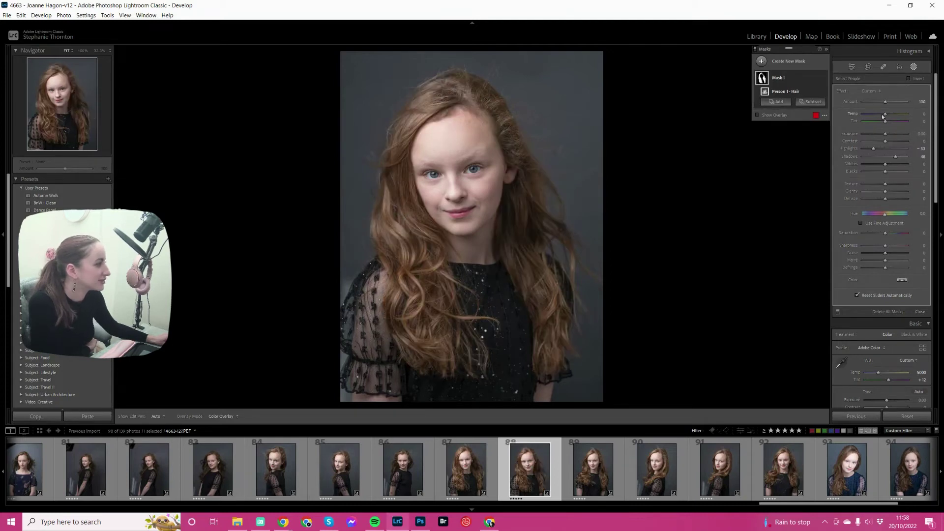
{"action": "mouse_move", "coordinate": [885, 114]}
{"action": "left_mouse_down"}
{"action": "mouse_move", "coordinate": [865, 113]}
{"action": "mouse_move", "coordinate": [891, 111]}
{"action": "left_mouse_up"}
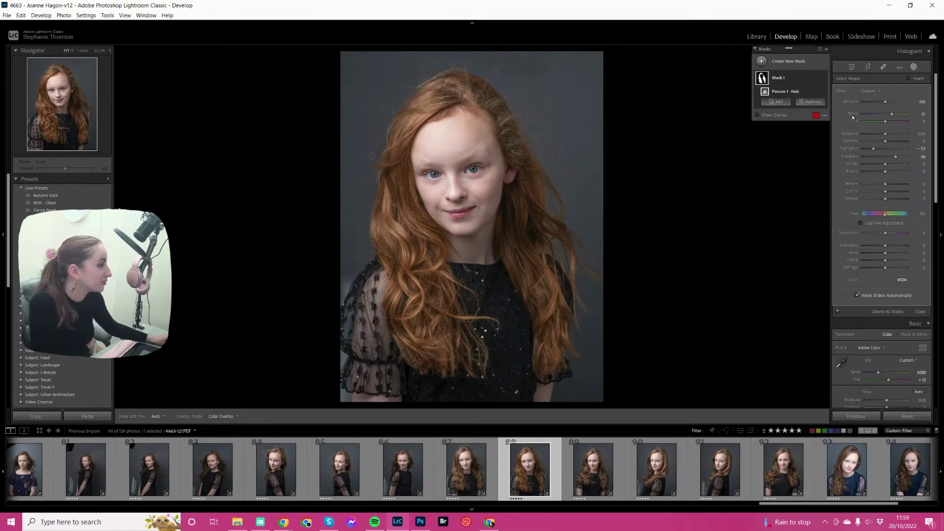
{"action": "left_click_drag", "start_coordinate": [853, 116], "coordinate": [854, 117]}
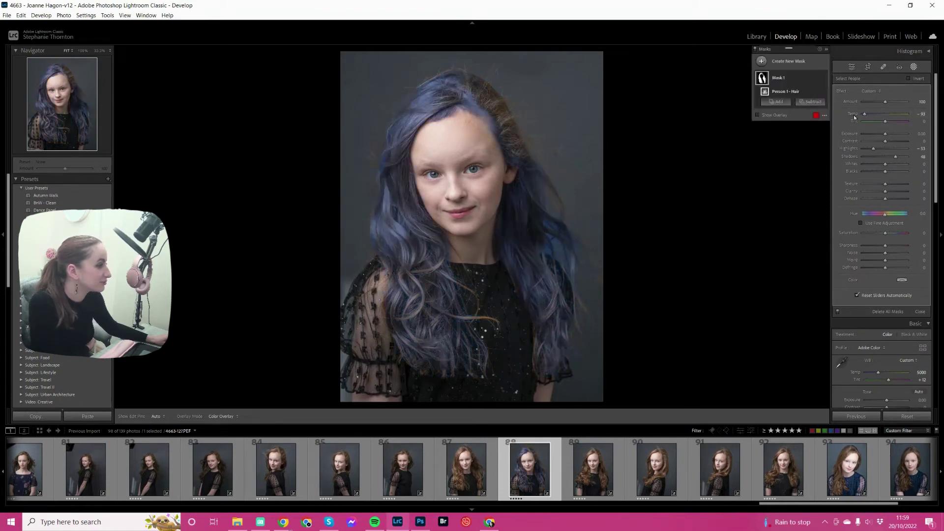
{"action": "double_click", "coordinate": [854, 114]}
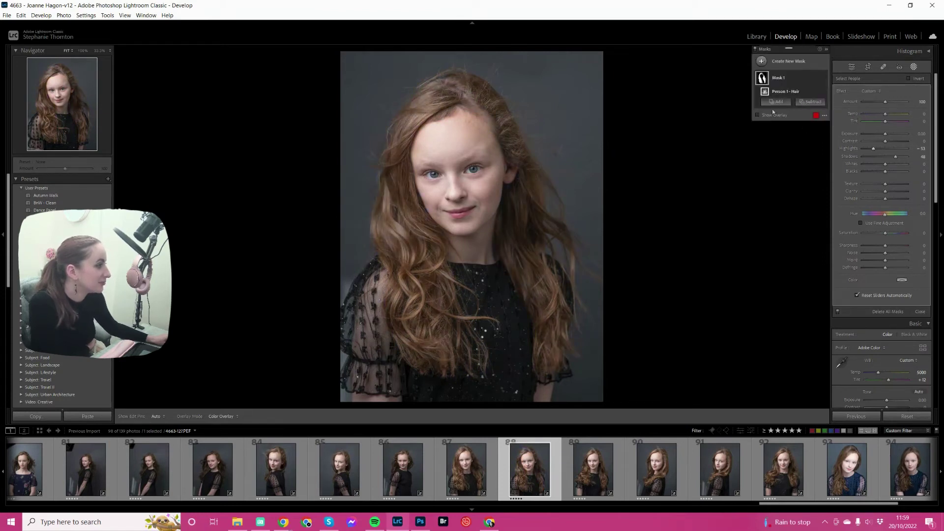
Try a higher texture on the masked hair and delete all masks from the photo
{"action": "mouse_move", "coordinate": [765, 80]}
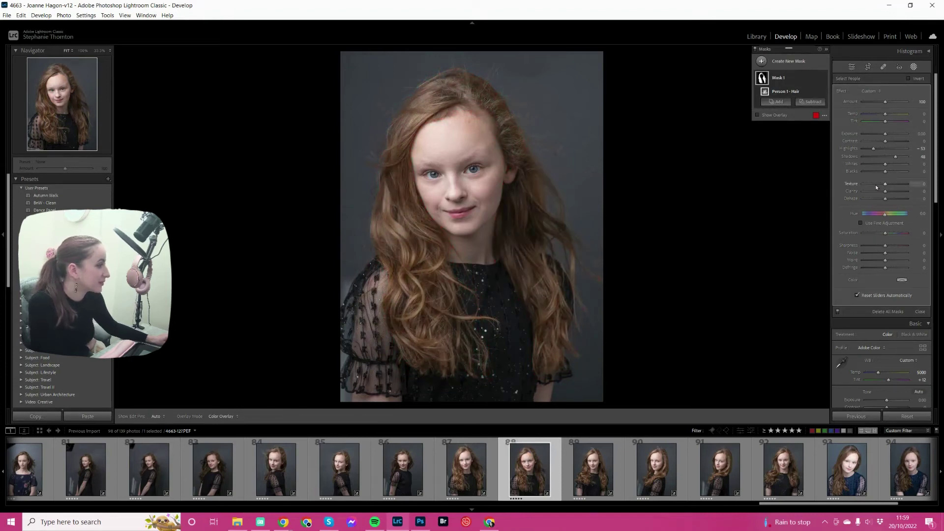
{"action": "mouse_move", "coordinate": [885, 183]}
{"action": "left_mouse_down"}
{"action": "mouse_move", "coordinate": [874, 185]}
{"action": "mouse_move", "coordinate": [902, 185]}
{"action": "left_mouse_up"}
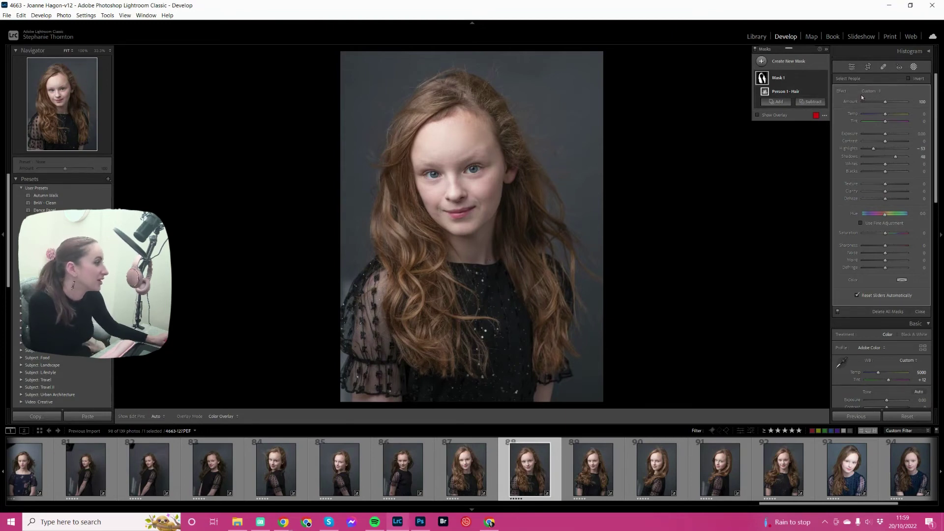
{"action": "right_click", "coordinate": [797, 82]}
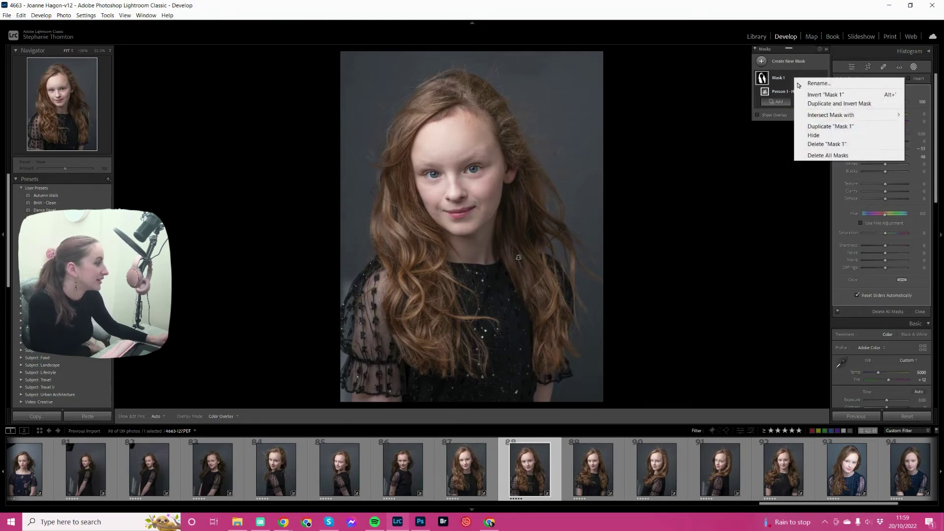
{"action": "left_click", "coordinate": [819, 156]}
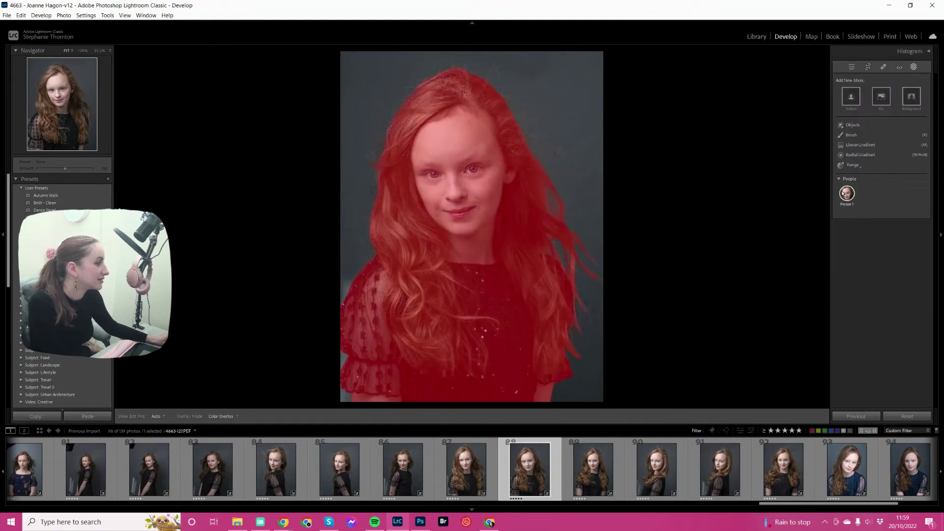
Create a mask of Person 1's eye sclera, checking its coverage close up on the face
{"action": "left_click", "coordinate": [842, 193]}
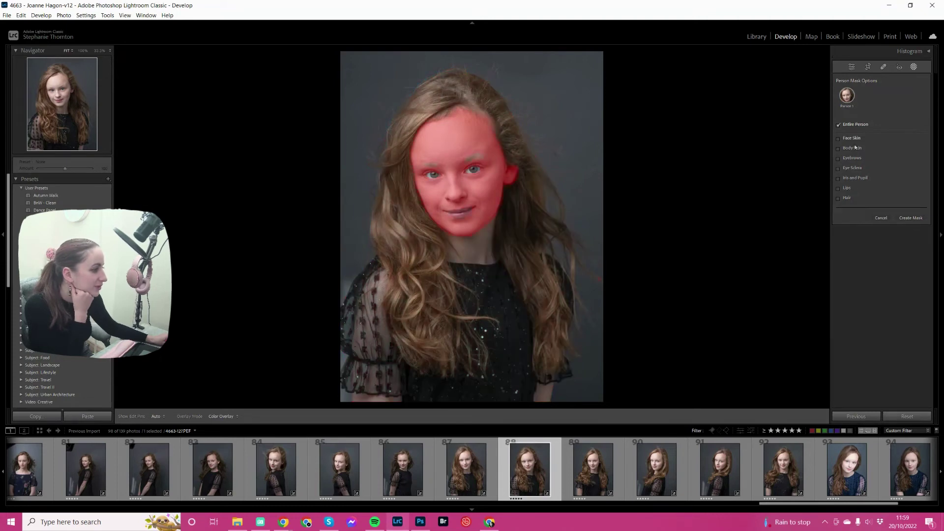
{"action": "left_click", "coordinate": [858, 171]}
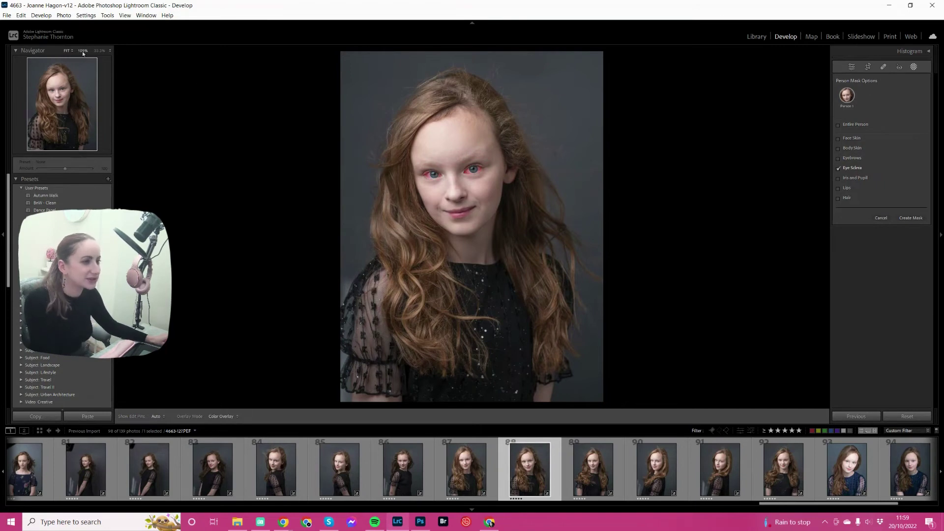
{"action": "left_click", "coordinate": [99, 50]}
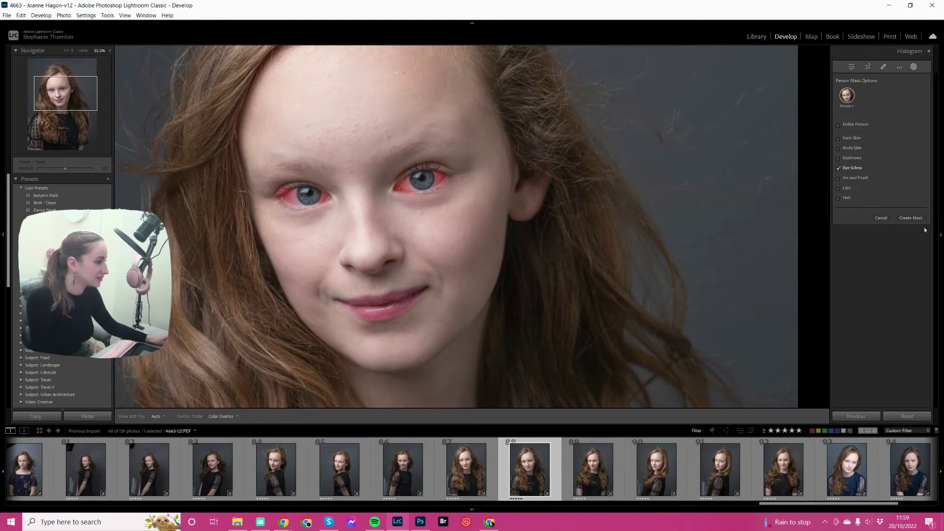
{"action": "left_click", "coordinate": [911, 219]}
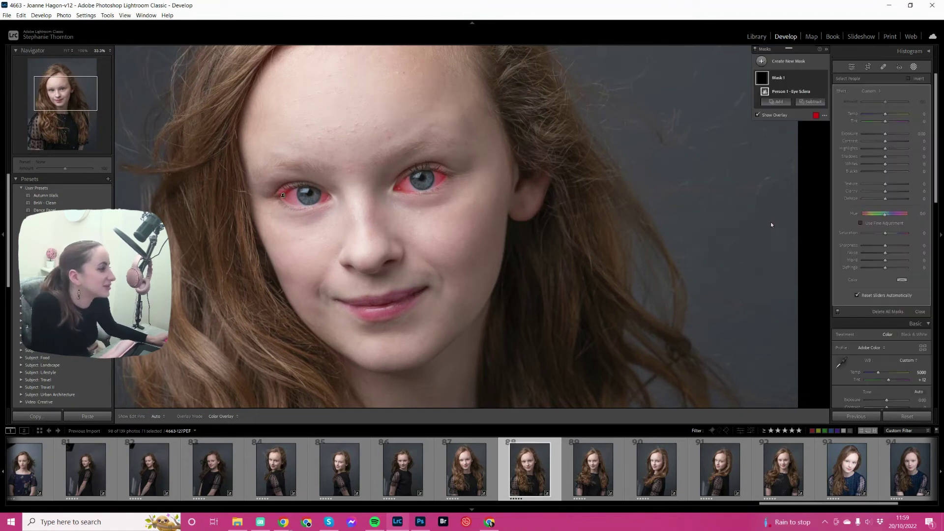
Slightly brighten the masked eye whites with exposure and reduce their saturation to about -45
{"action": "left_click_drag", "start_coordinate": [895, 134], "coordinate": [895, 135]}
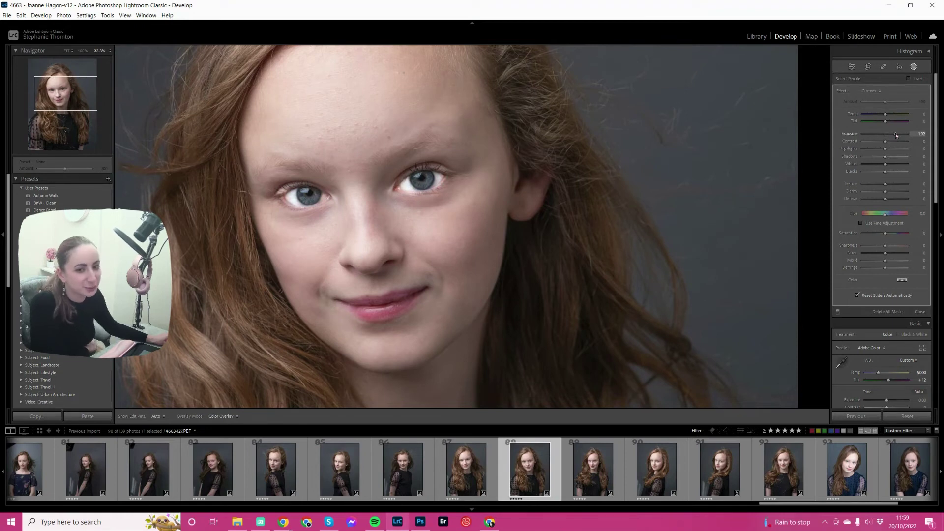
{"action": "mouse_move", "coordinate": [896, 134]}
{"action": "left_mouse_down"}
{"action": "mouse_move", "coordinate": [910, 137]}
{"action": "mouse_move", "coordinate": [884, 133]}
{"action": "left_mouse_up"}
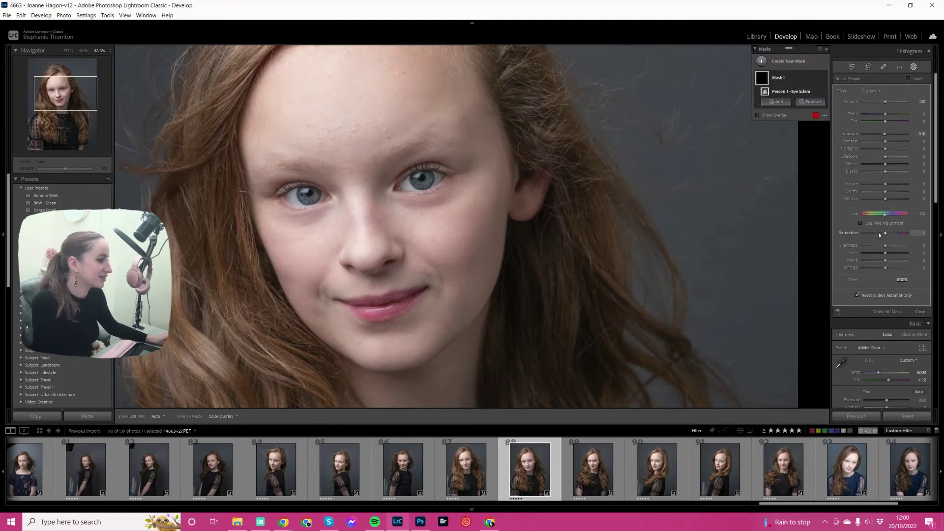
{"action": "left_click_drag", "start_coordinate": [880, 234], "coordinate": [879, 235]}
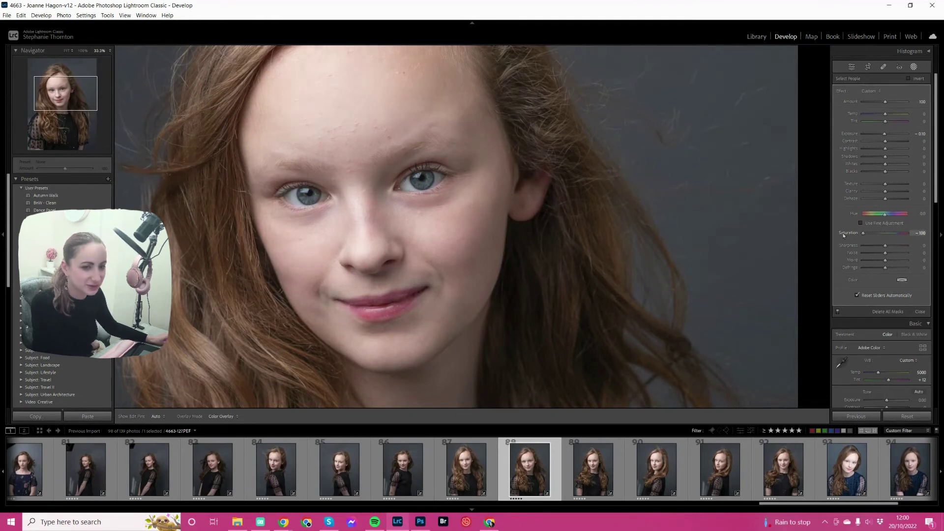
{"action": "left_click_drag", "start_coordinate": [876, 232], "coordinate": [875, 231]}
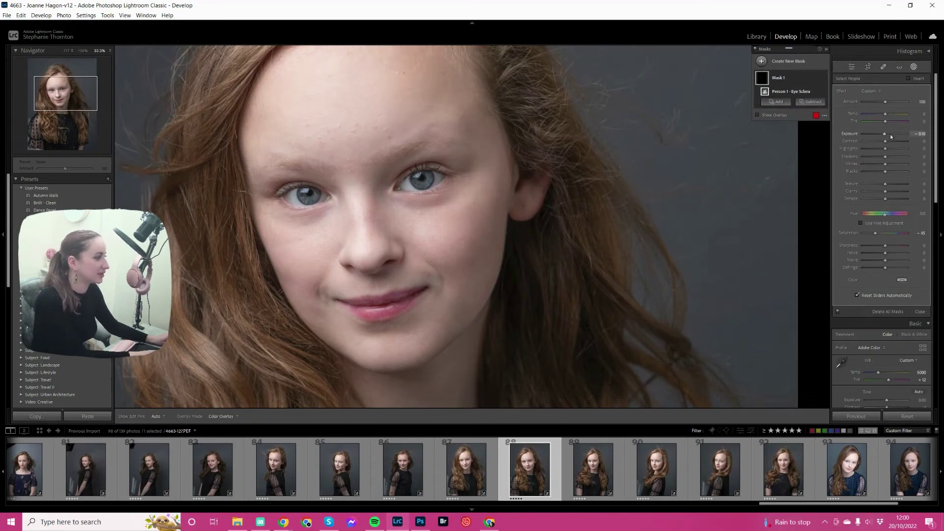
{"action": "left_click_drag", "start_coordinate": [890, 136], "coordinate": [890, 134]}
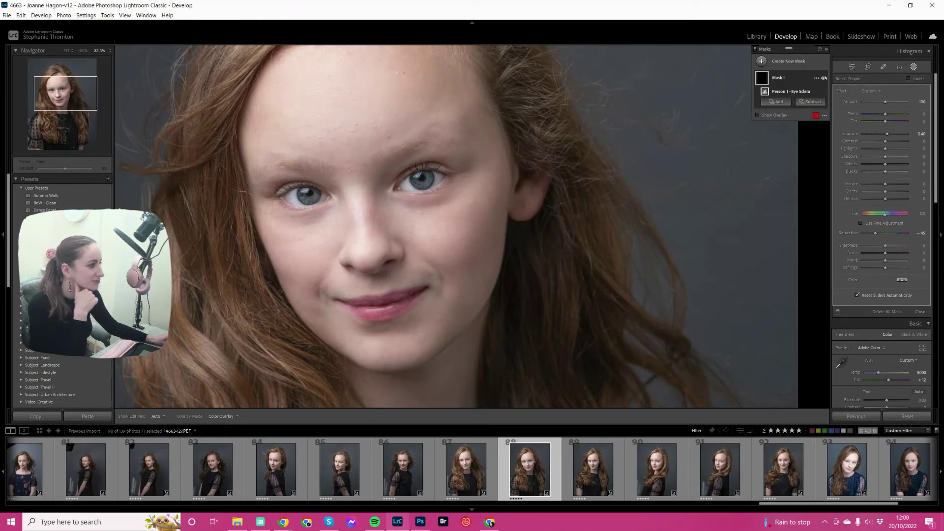
Compare the eyes with and without the eye sclera mask by toggling its visibility
{"action": "left_click", "coordinate": [824, 78]}
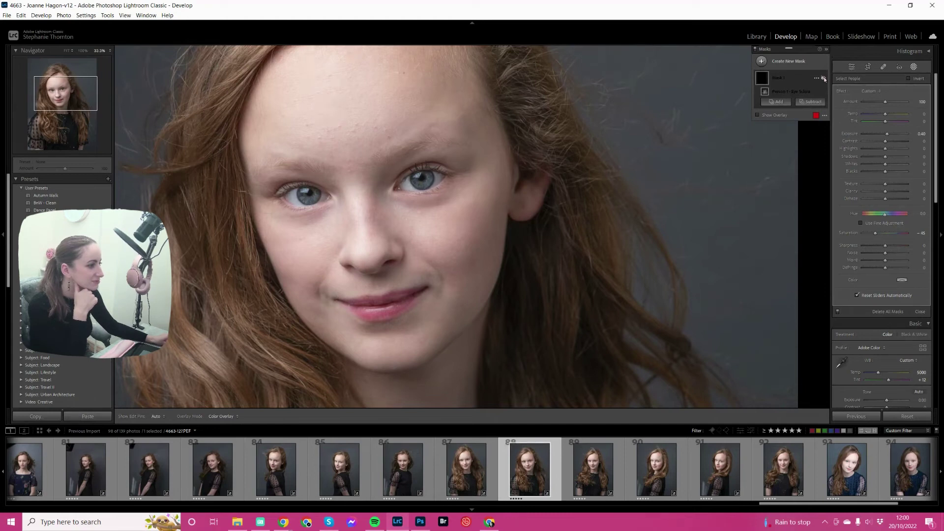
{"action": "left_click", "coordinate": [823, 78]}
{"action": "left_click", "coordinate": [824, 78]}
{"action": "left_click", "coordinate": [824, 77]}
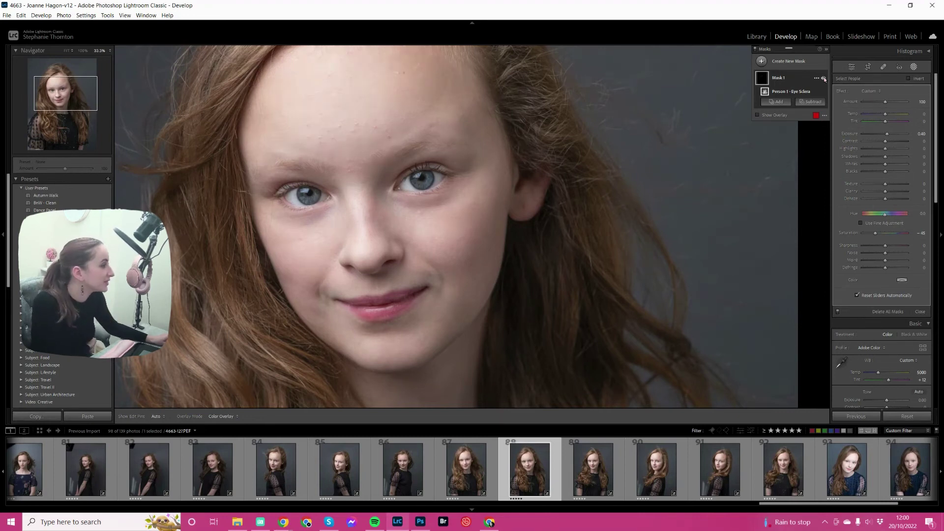
Delete all masks from the portrait and return to the full-photo view
{"action": "left_click", "coordinate": [816, 77]}
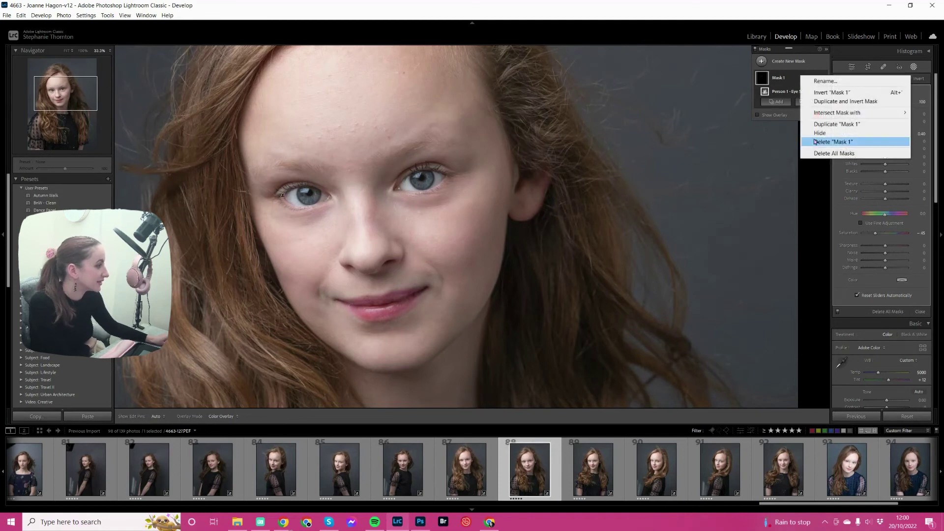
{"action": "left_click", "coordinate": [834, 153]}
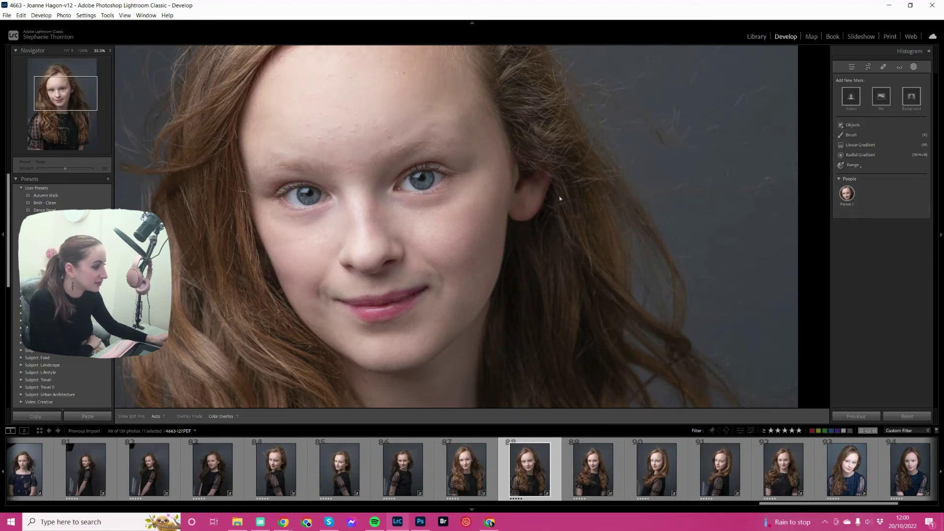
{"action": "left_click", "coordinate": [442, 182]}
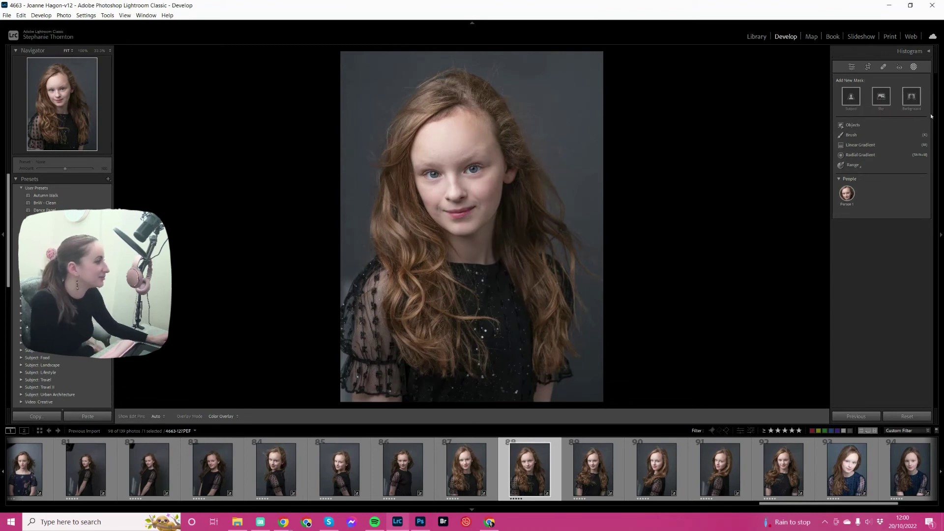
Create a mask of the subject and brighten it with an exposure of about 0.6
{"action": "left_click", "coordinate": [854, 97]}
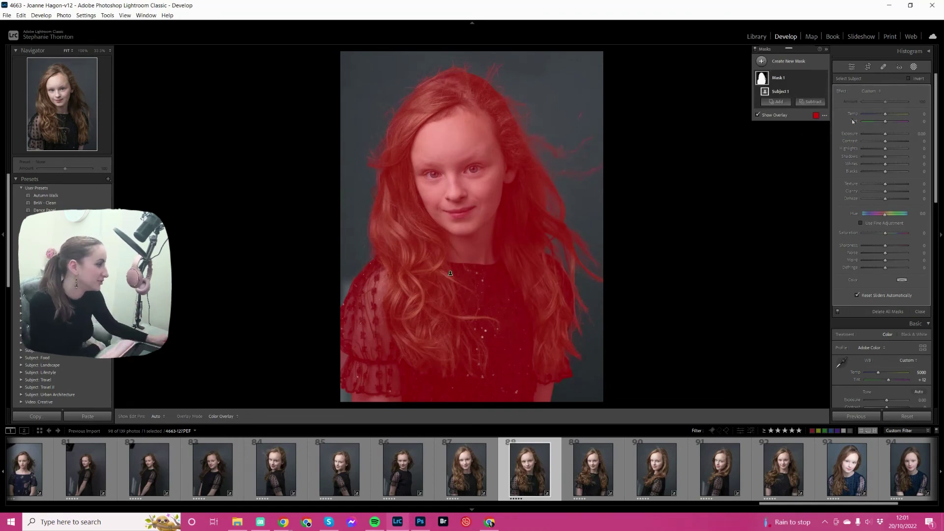
{"action": "left_click_drag", "start_coordinate": [888, 134], "coordinate": [889, 136]}
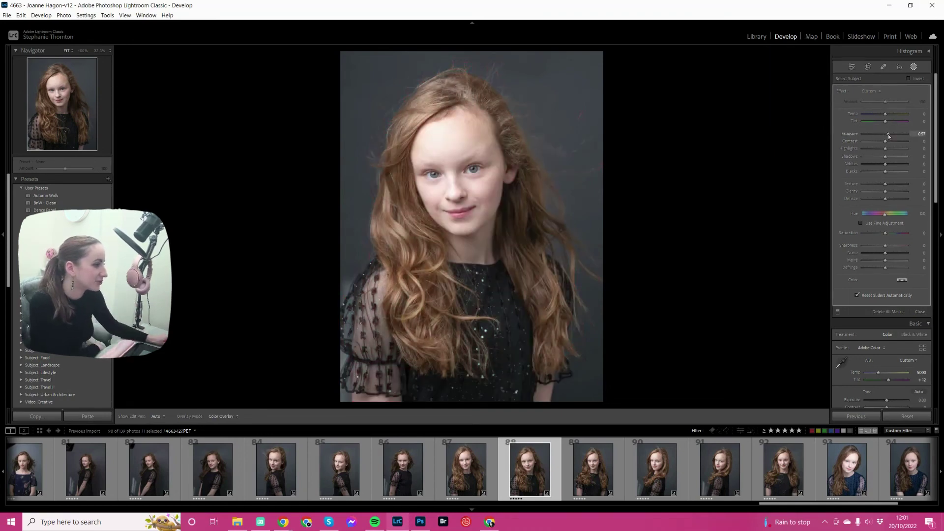
Invert the subject mask to cover the background and set its exposure to 0.37 and temperature to 80
{"action": "left_click", "coordinate": [909, 78]}
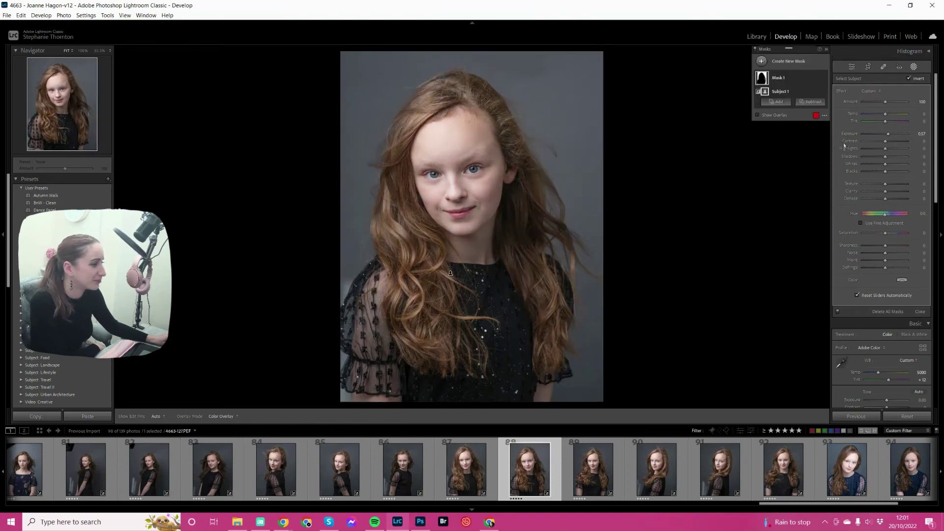
{"action": "left_click", "coordinate": [872, 134]}
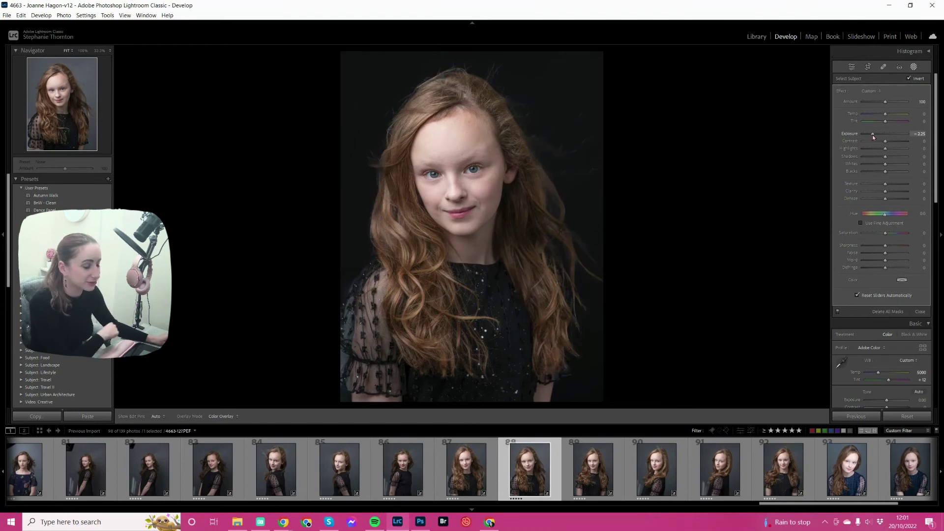
{"action": "left_click_drag", "start_coordinate": [872, 135], "coordinate": [902, 118]}
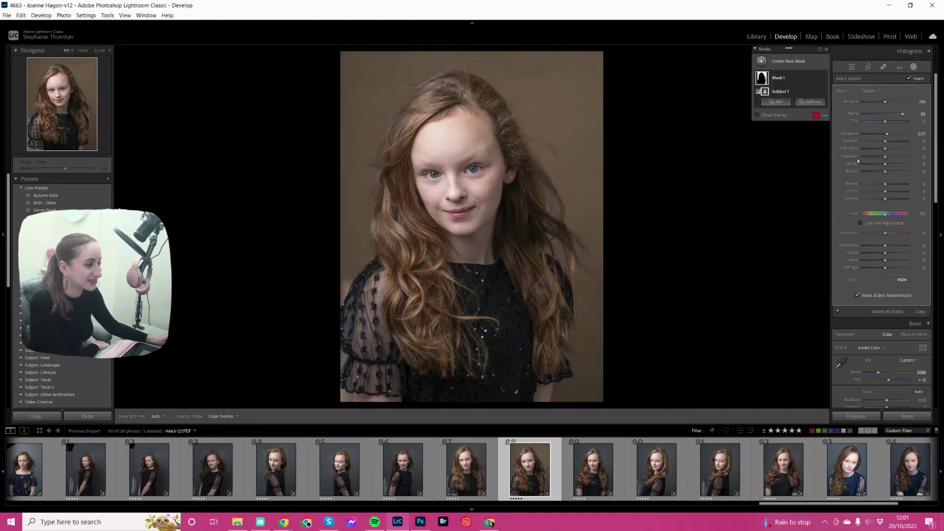